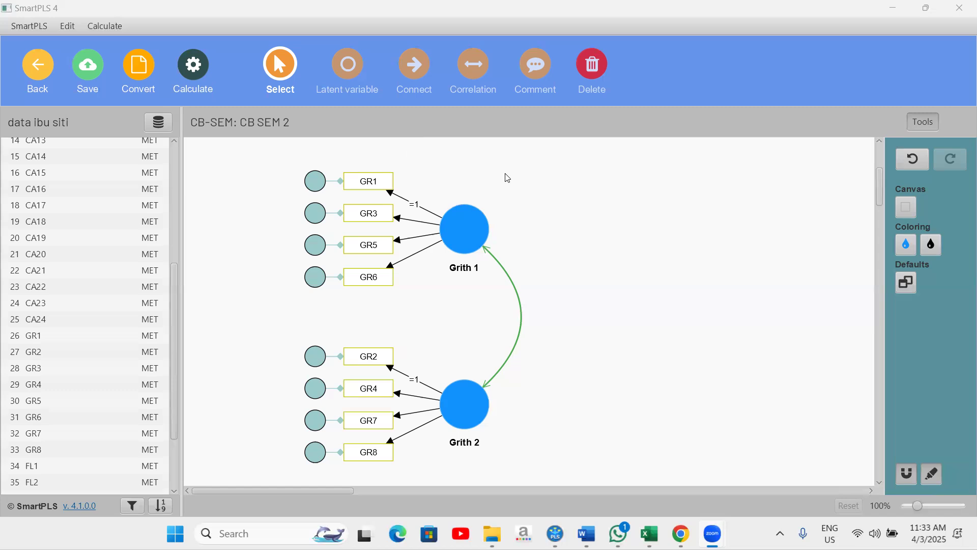
{"action": "right_click", "coordinate": [506, 178]}
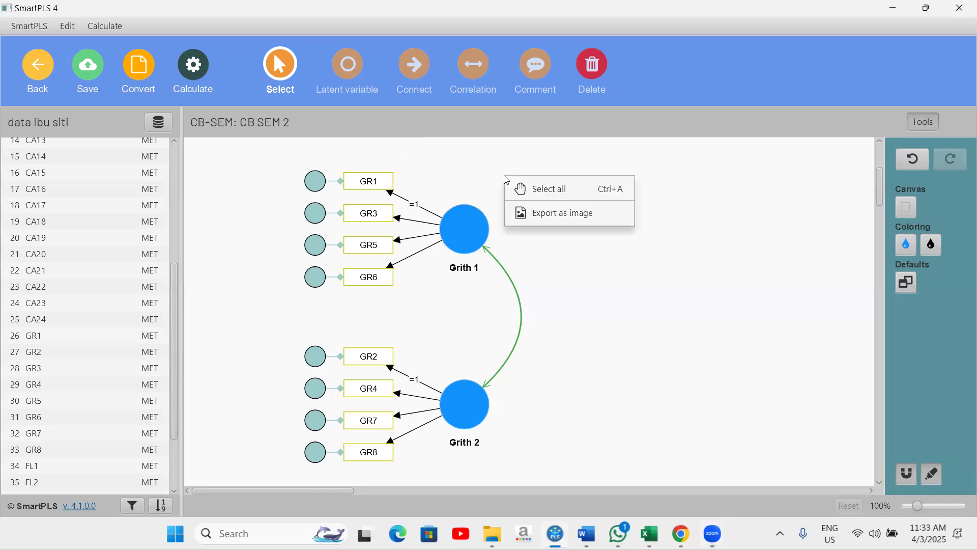
{"action": "left_click", "coordinate": [679, 75]}
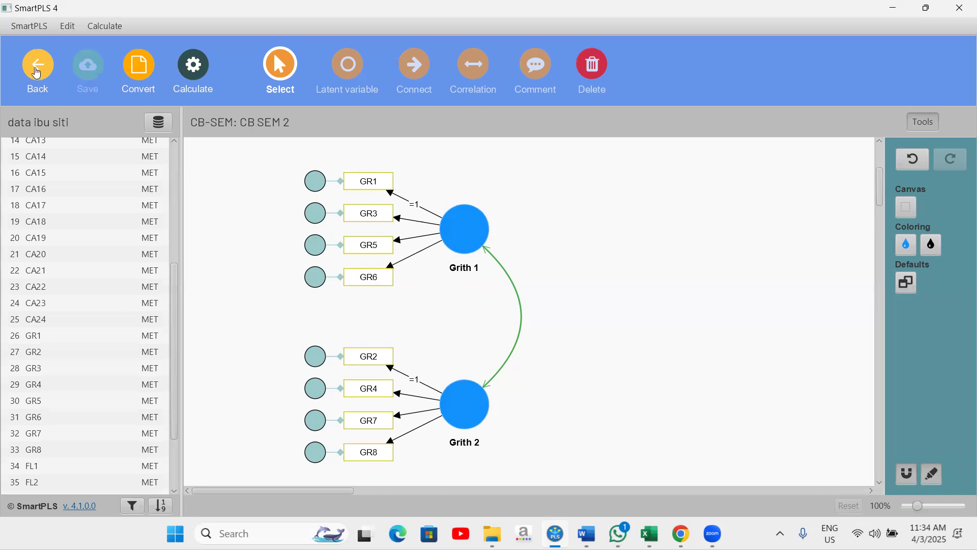
Step: Return to the workspace and reopen the CB SEM 2 model of the data ibu siti project
{"action": "left_click", "coordinate": [36, 73]}
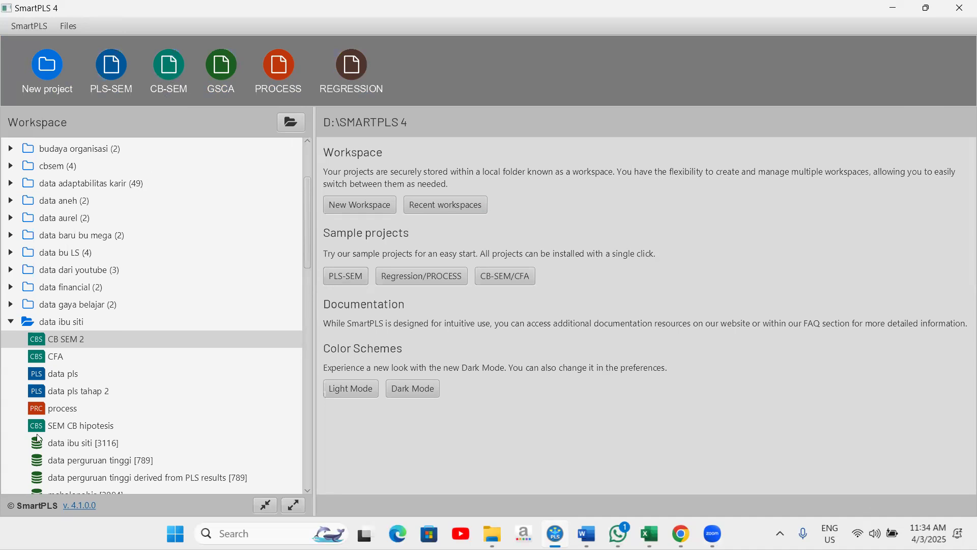
{"action": "right_click", "coordinate": [75, 444]}
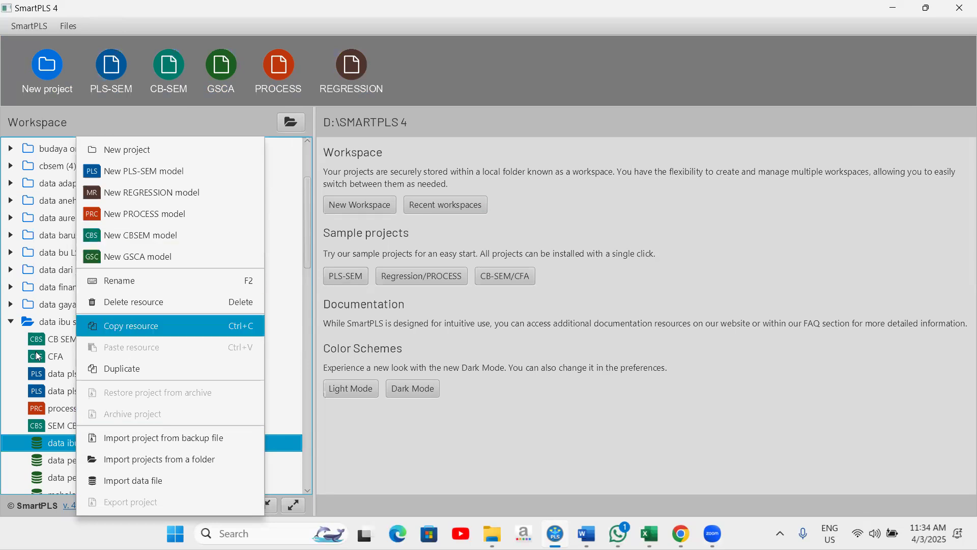
{"action": "left_click", "coordinate": [60, 343]}
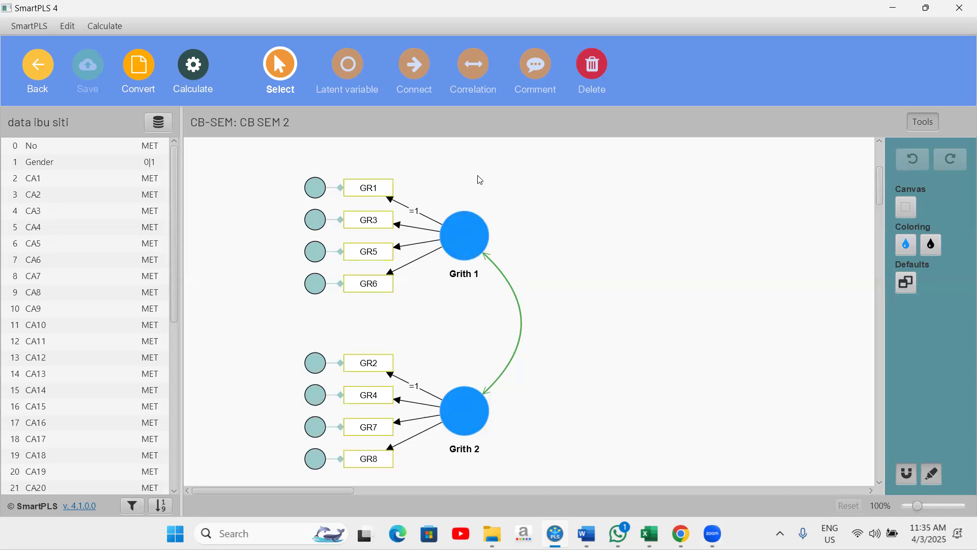
Step: Run the Basic CB-SEM algorithm on the model with the default settings
{"action": "left_click", "coordinate": [202, 87]}
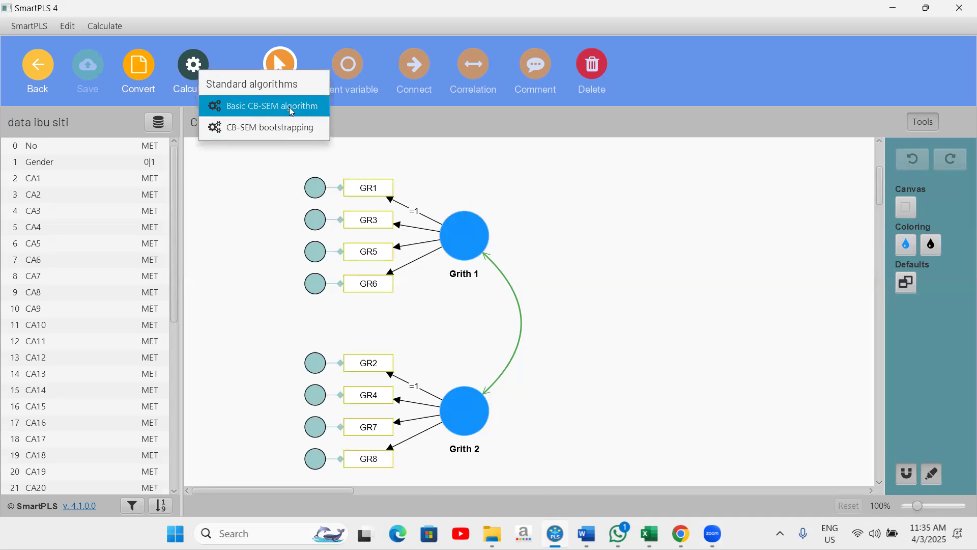
{"action": "left_click", "coordinate": [266, 108]}
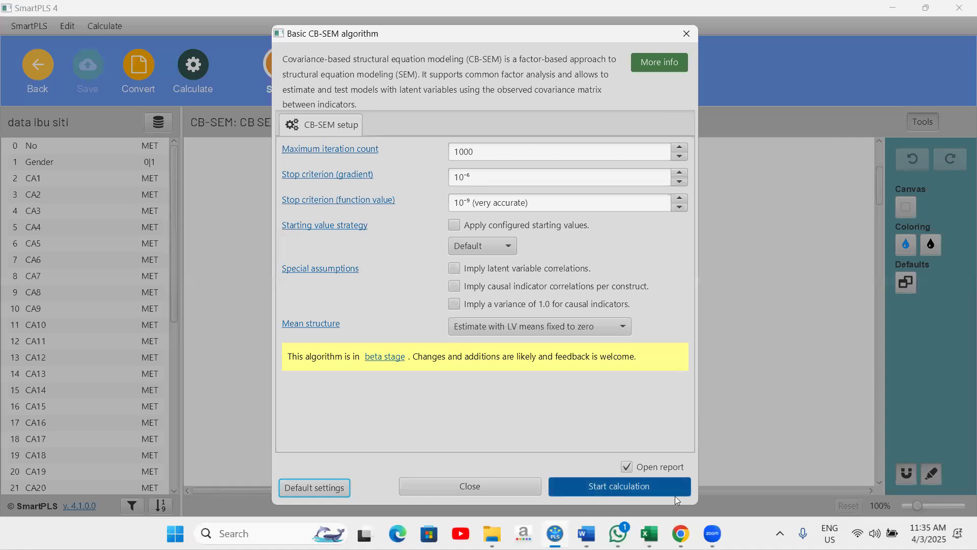
{"action": "left_click", "coordinate": [622, 487]}
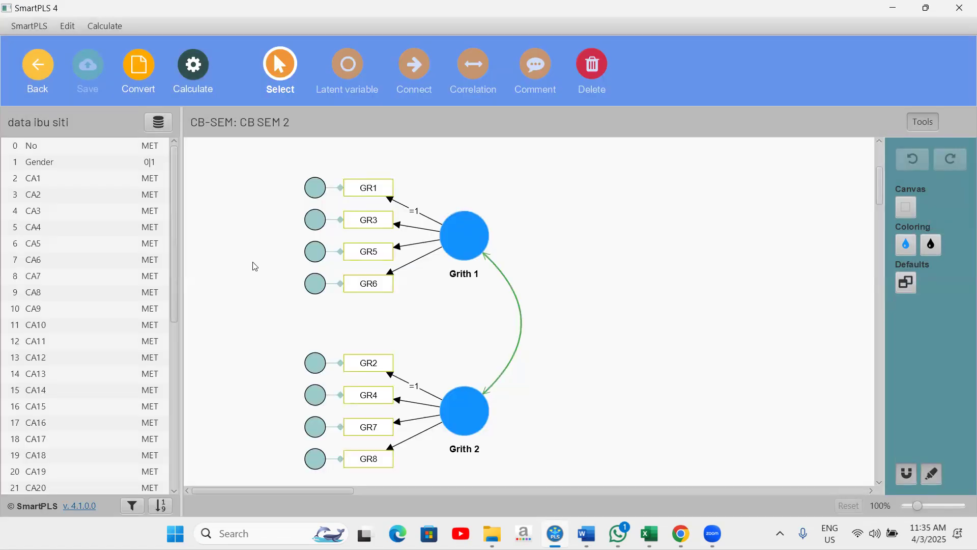
Step: Open the Model fit results under Quality criteria in the report
{"action": "scroll", "coordinate": [100, 196], "scroll_direction": "down", "scroll_amount": 5}
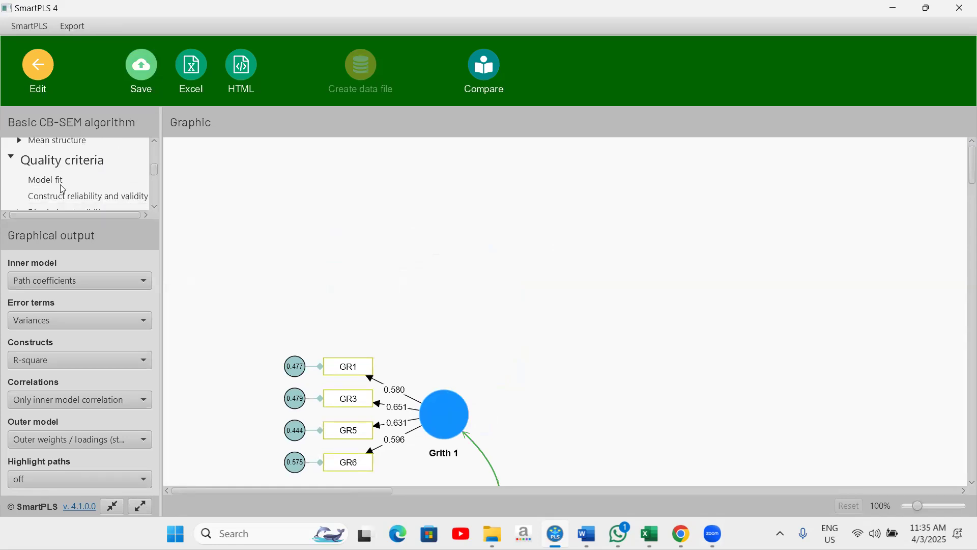
{"action": "left_click", "coordinate": [57, 186]}
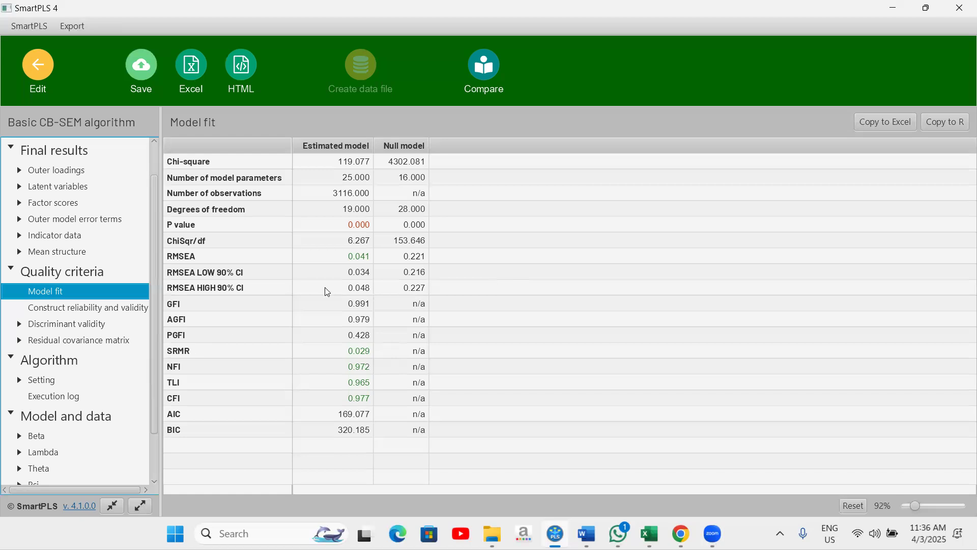
Step: Return to the model and inspect the Grith 2 indicators and their loadings
{"action": "left_click", "coordinate": [24, 90]}
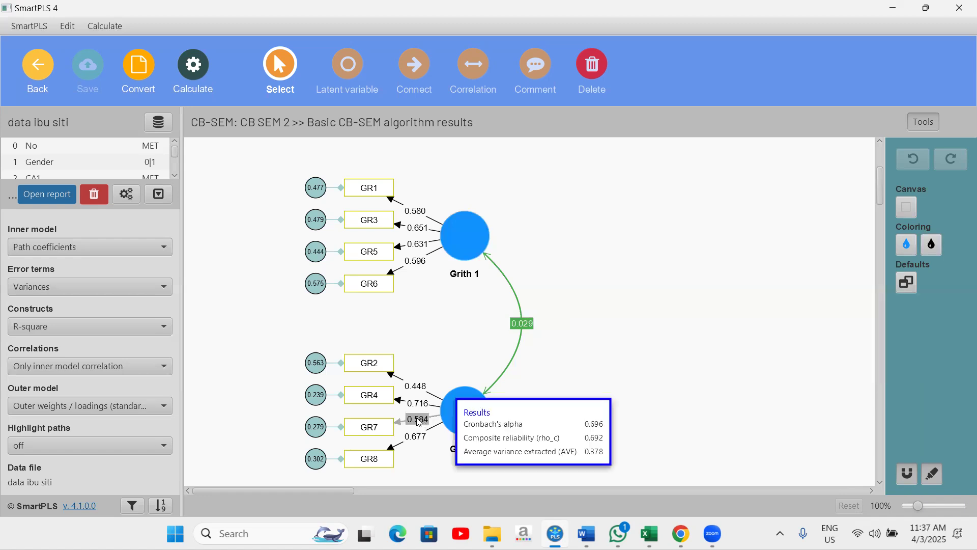
{"action": "left_click", "coordinate": [369, 363]}
{"action": "left_click", "coordinate": [410, 391]}
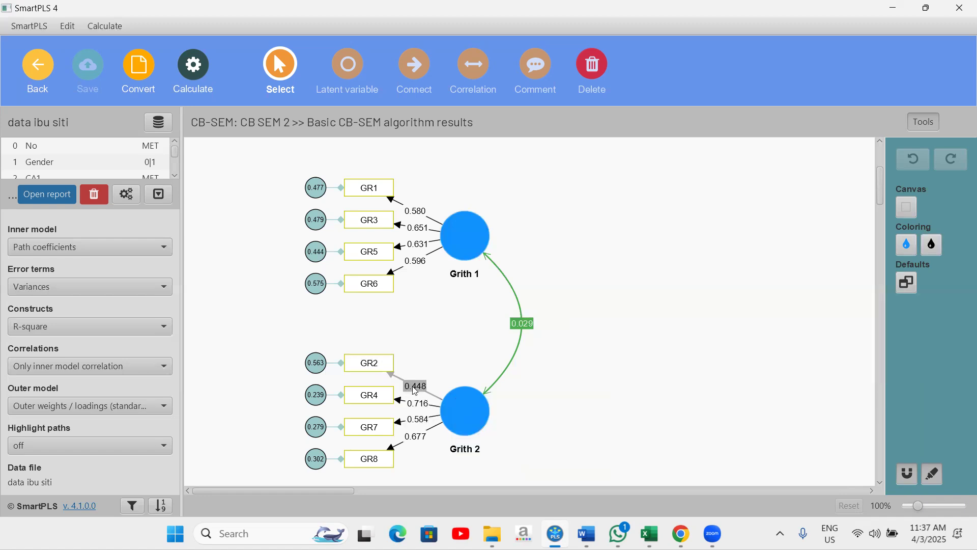
{"action": "left_click", "coordinate": [601, 321]}
{"action": "scroll", "coordinate": [113, 170], "scroll_direction": "down", "scroll_amount": 2}
{"action": "scroll", "coordinate": [113, 170], "scroll_direction": "down", "scroll_amount": 2}
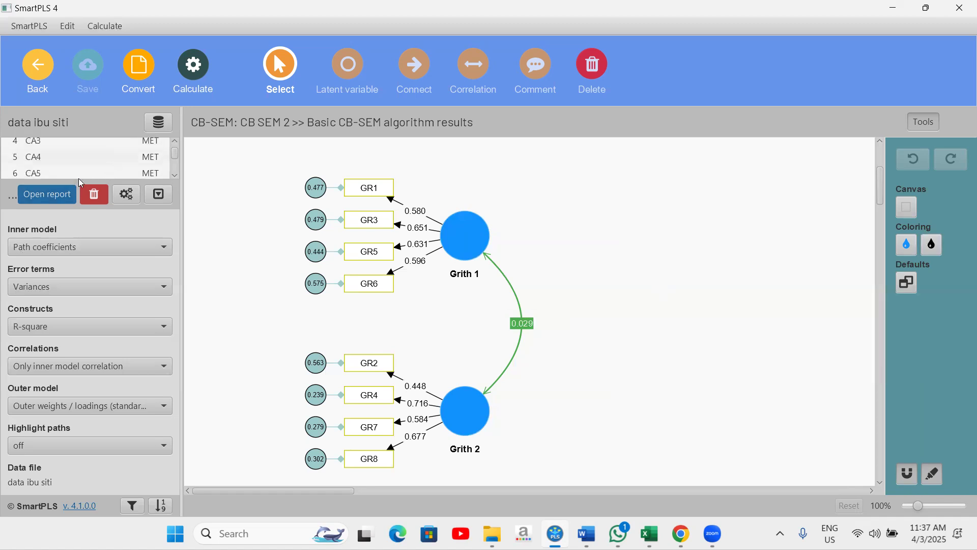
Step: Reopen the Model fit table in the report and copy it for Excel
{"action": "scroll", "coordinate": [114, 204], "scroll_direction": "down", "scroll_amount": 3}
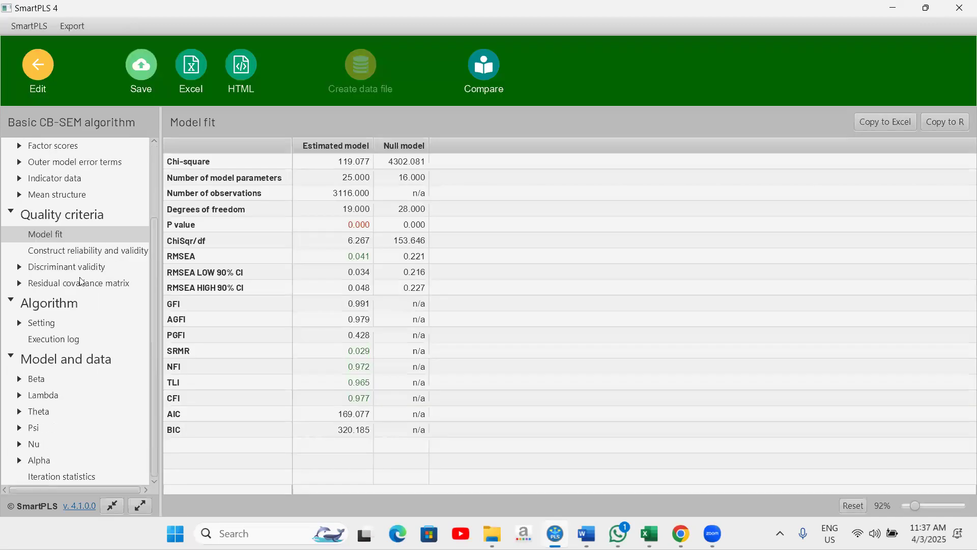
{"action": "left_click", "coordinate": [59, 234]}
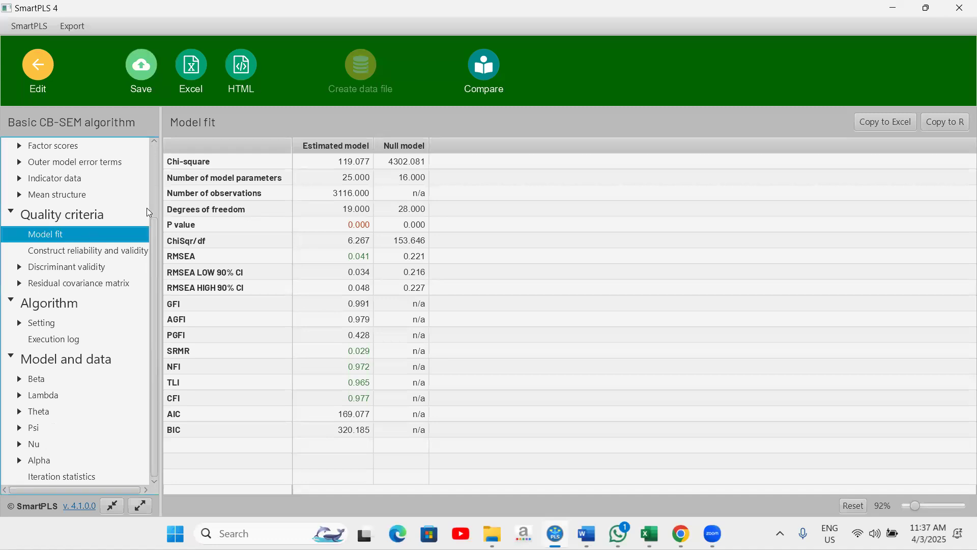
{"action": "left_click", "coordinate": [885, 122]}
Step: Switch to Excel and create a new blank workbook
{"action": "left_click", "coordinate": [650, 533]}
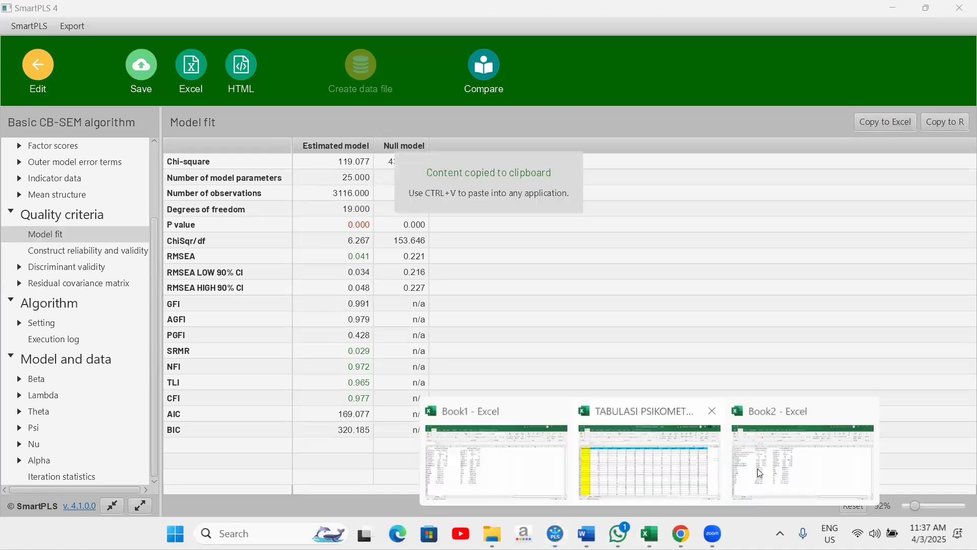
{"action": "left_click", "coordinate": [496, 448]}
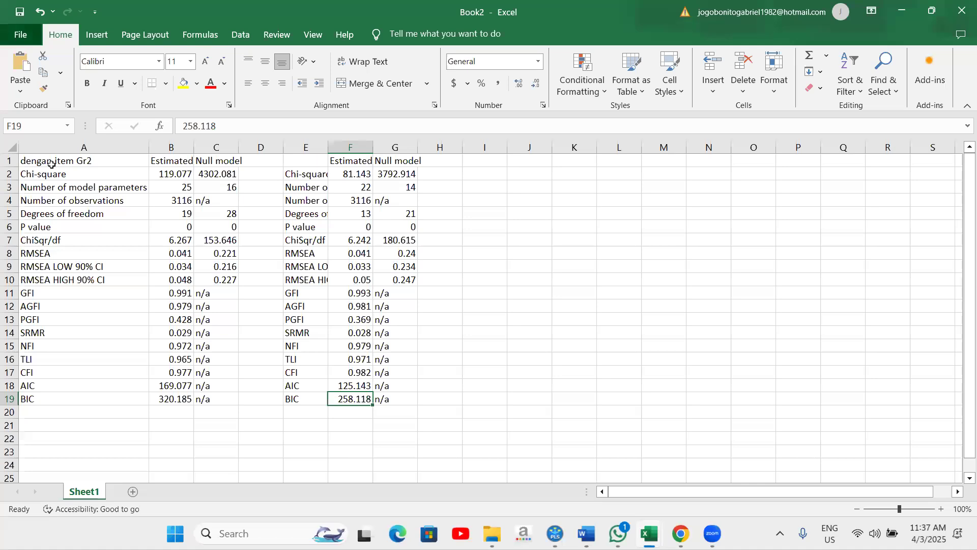
{"action": "key", "text": "alt+f"}
{"action": "left_click", "coordinate": [188, 149]}
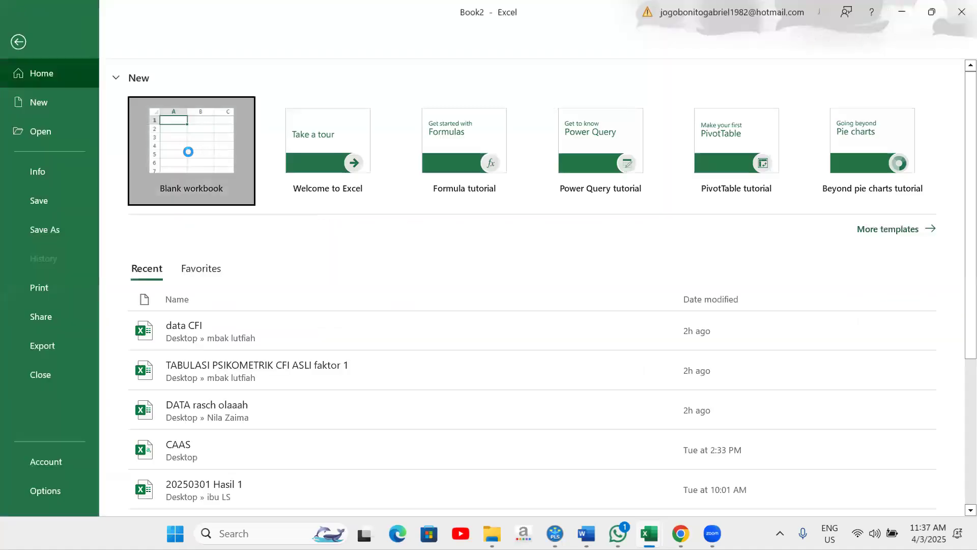
Step: Paste the model fit table into cell A1 and autofit column A
{"action": "right_click", "coordinate": [48, 161]}
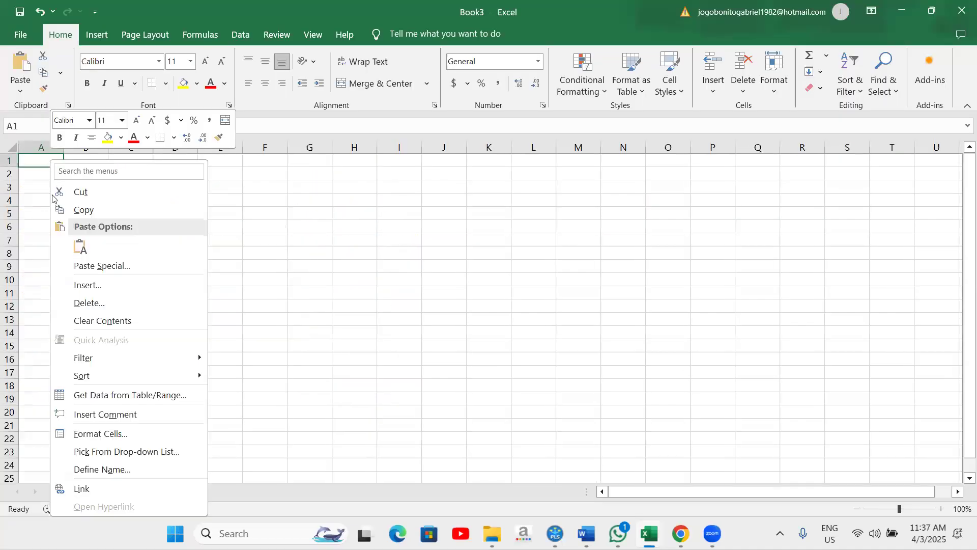
{"action": "left_click", "coordinate": [80, 249]}
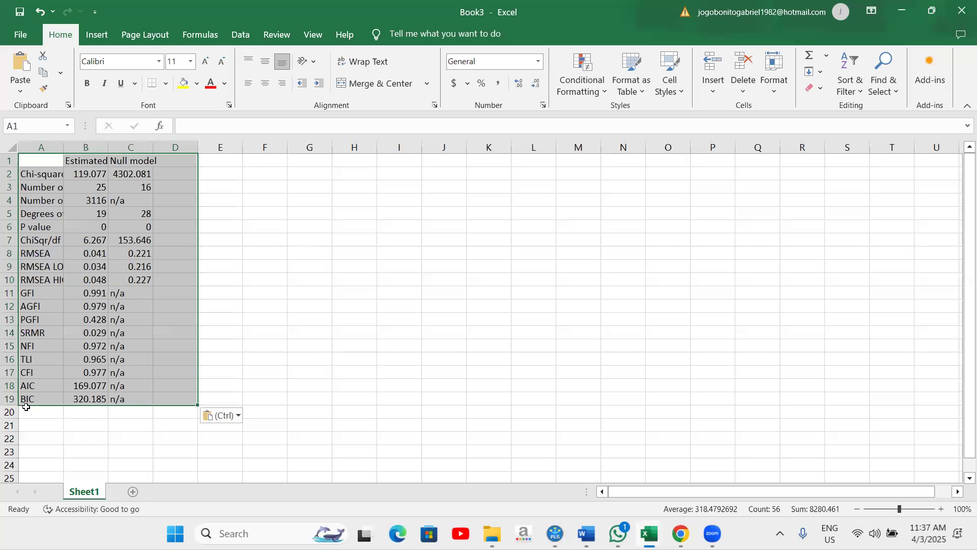
{"action": "left_click", "coordinate": [24, 387]}
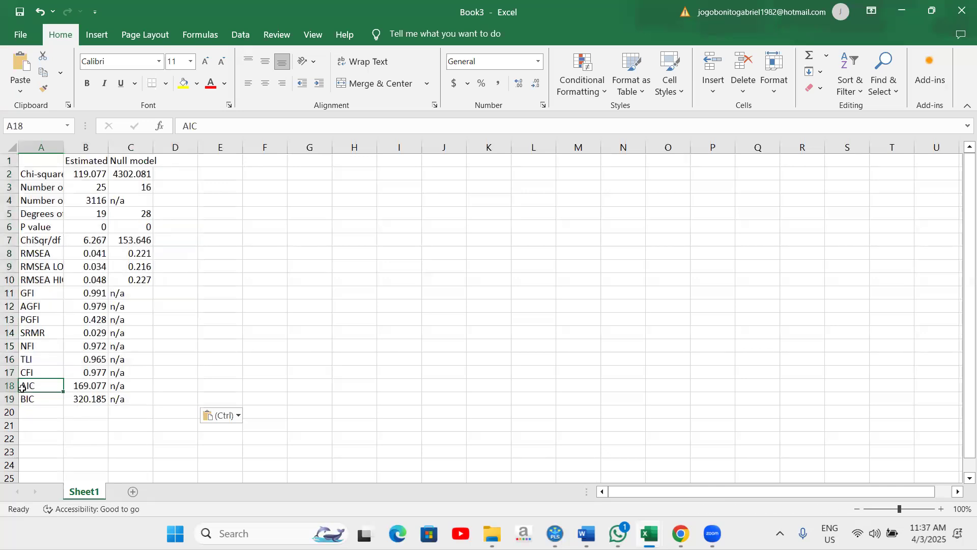
{"action": "left_click", "coordinate": [35, 400]}
{"action": "left_click_drag", "start_coordinate": [26, 387], "coordinate": [60, 402]}
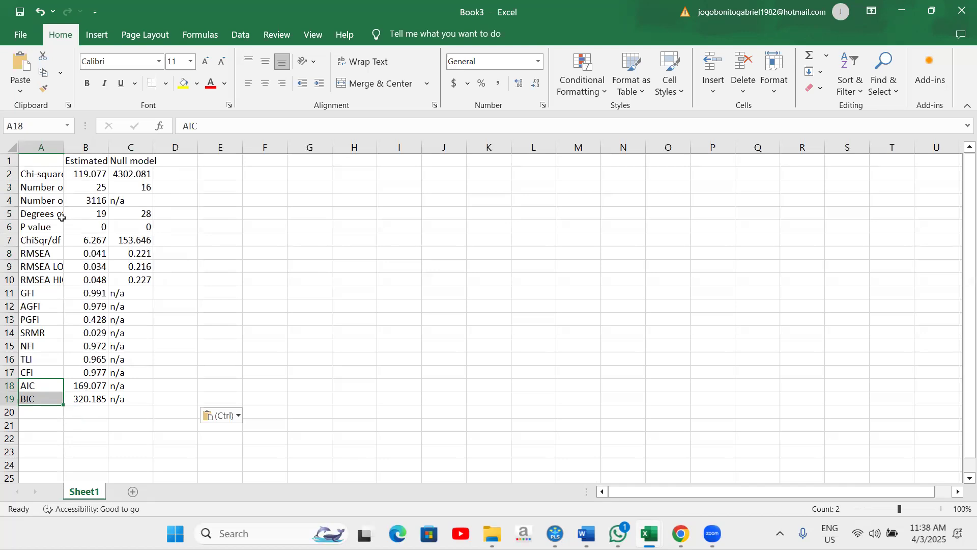
{"action": "double_click", "coordinate": [63, 148]}
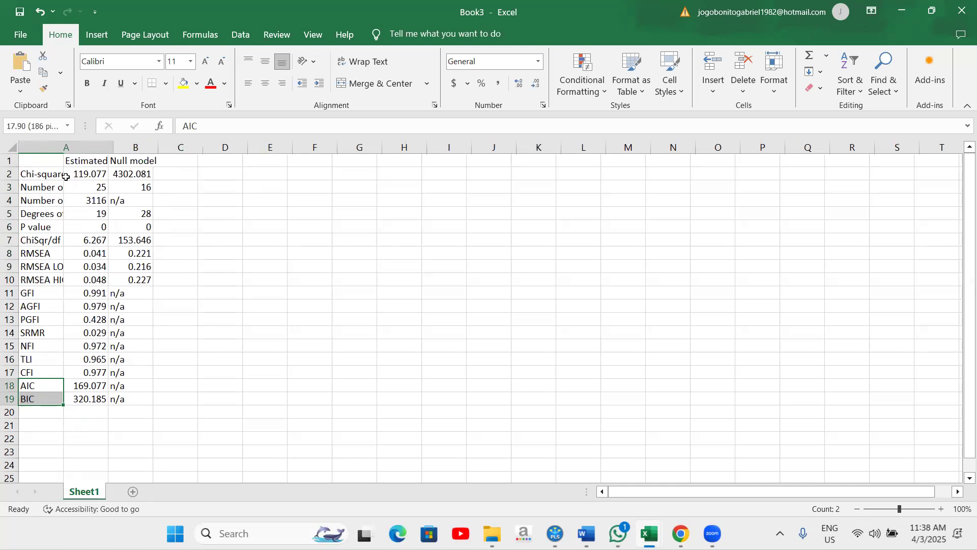
Step: Label cell A1 "model dengan item GR2" and widen column A to fit the labels
{"action": "key", "text": "ctrl+Home"}
{"action": "type", "text": "model e"}
{"action": "key", "text": "BackSpace"}
{"action": "type", "text": "dengan item GR2"}
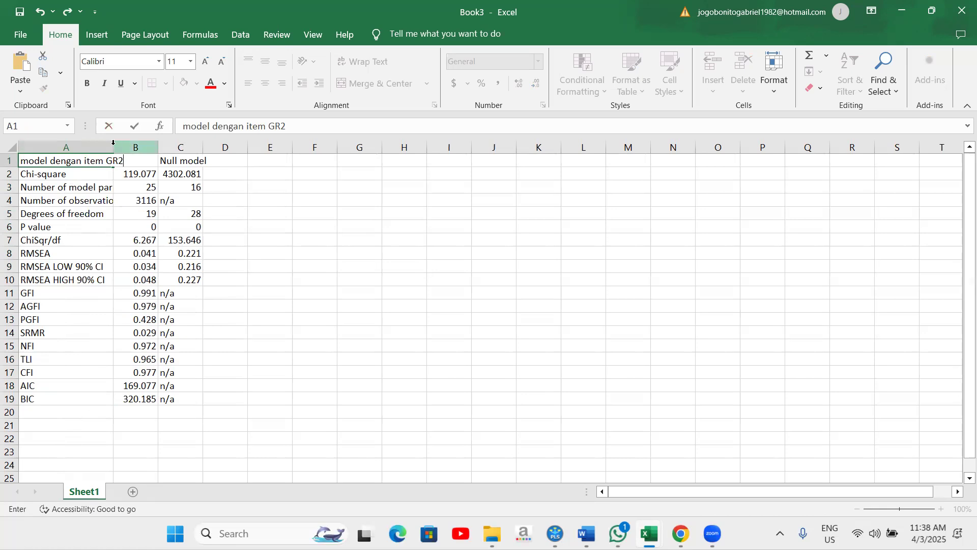
{"action": "left_click_drag", "start_coordinate": [113, 143], "coordinate": [153, 143]}
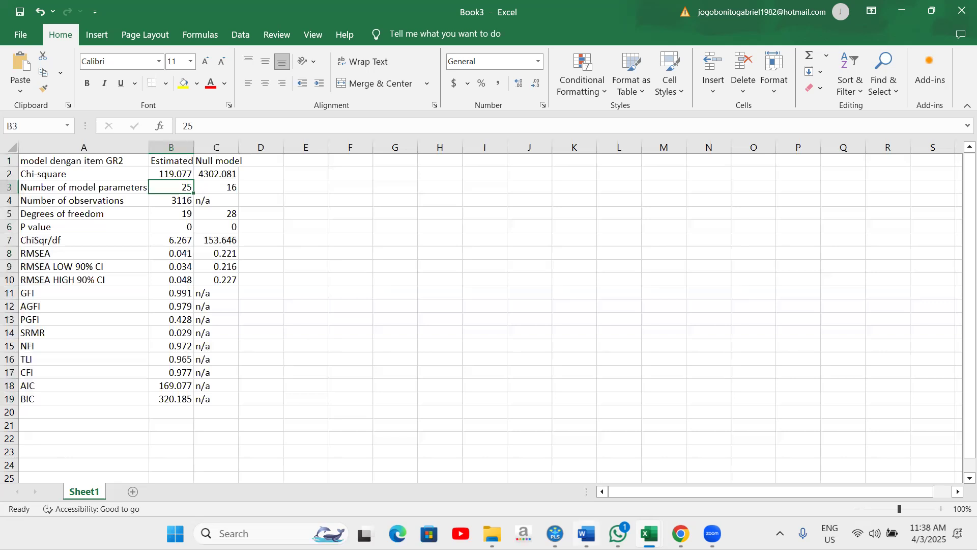
{"action": "left_click", "coordinate": [494, 407]}
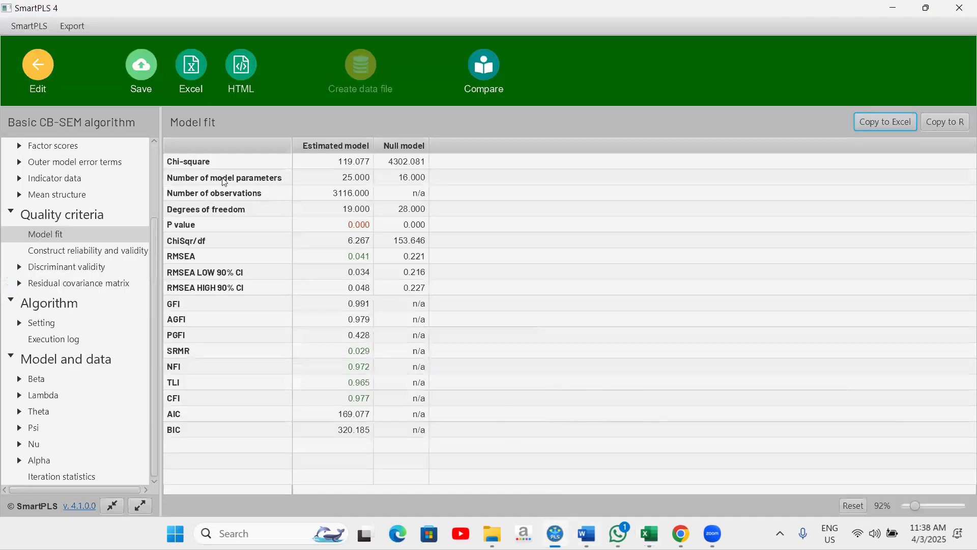
Step: Return to the SmartPLS model and delete the GR2 indicator from Grith 2
{"action": "left_click", "coordinate": [51, 89]}
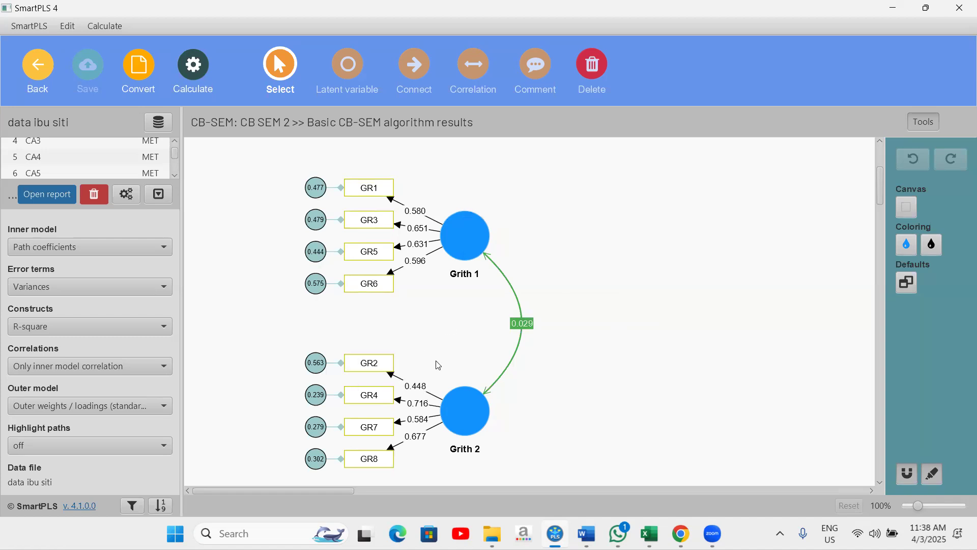
{"action": "left_click", "coordinate": [372, 362]}
{"action": "right_click", "coordinate": [372, 363]}
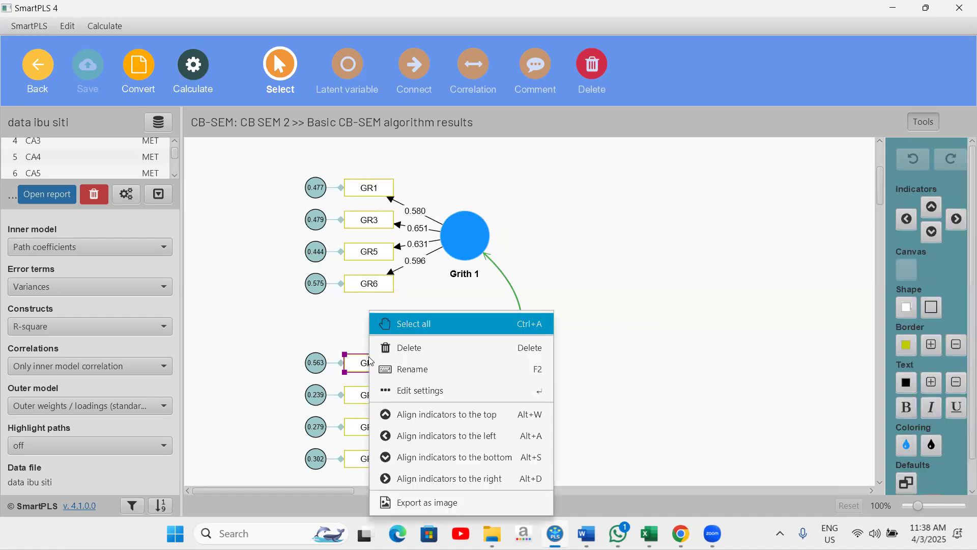
{"action": "left_click", "coordinate": [427, 345]}
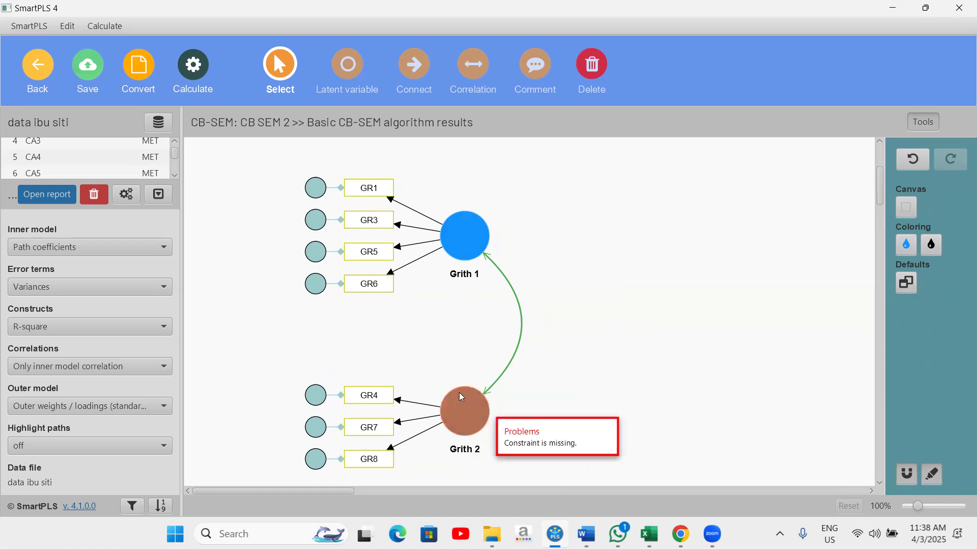
Step: Set a constraint of 1 on the Grith 2 loading path to GR4
{"action": "mouse_move", "coordinate": [462, 414]}
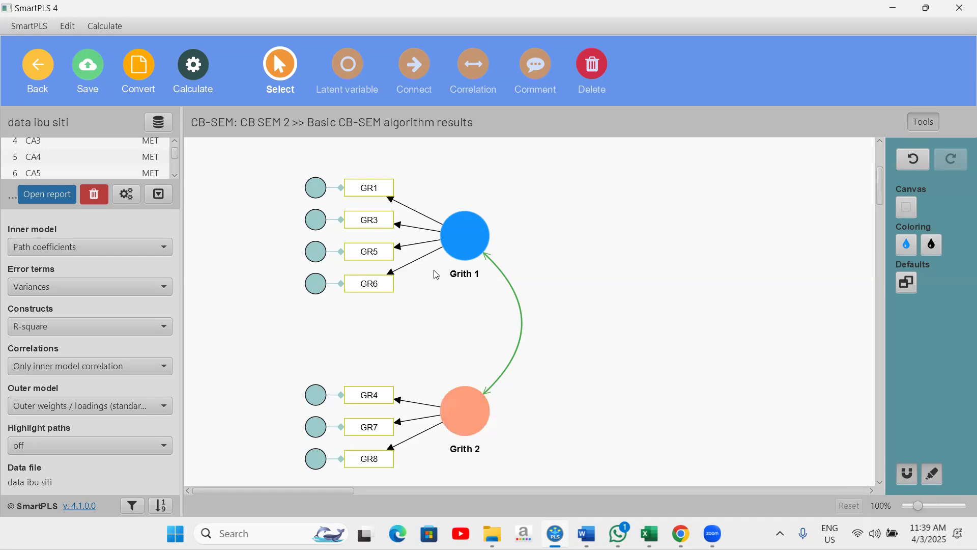
{"action": "left_click", "coordinate": [420, 407]}
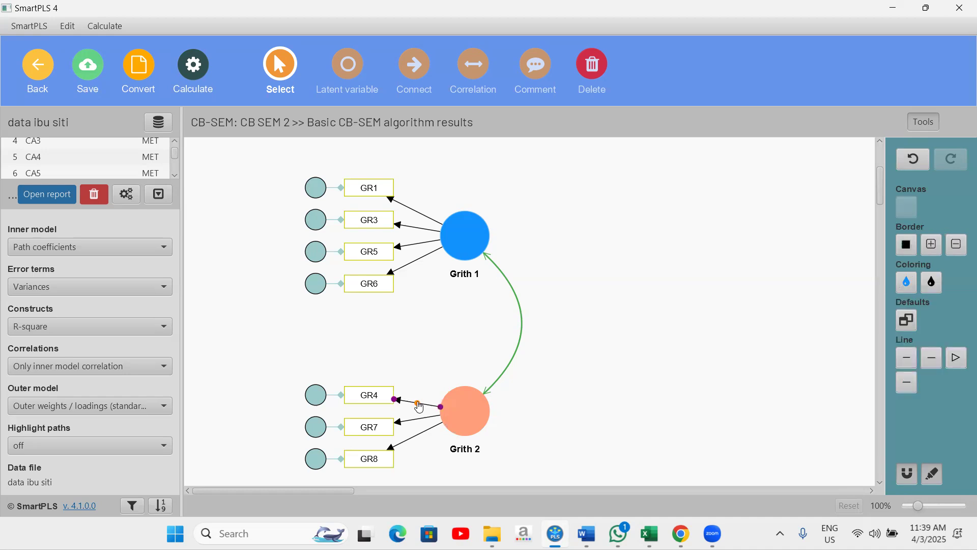
{"action": "double_click", "coordinate": [417, 405]}
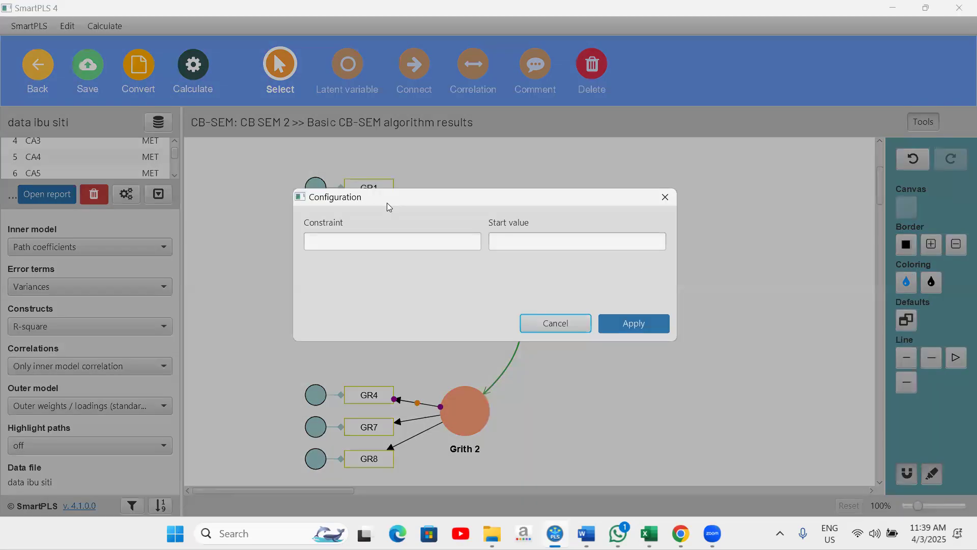
{"action": "left_click", "coordinate": [328, 246]}
{"action": "type", "text": "1"}
{"action": "left_click", "coordinate": [619, 323]}
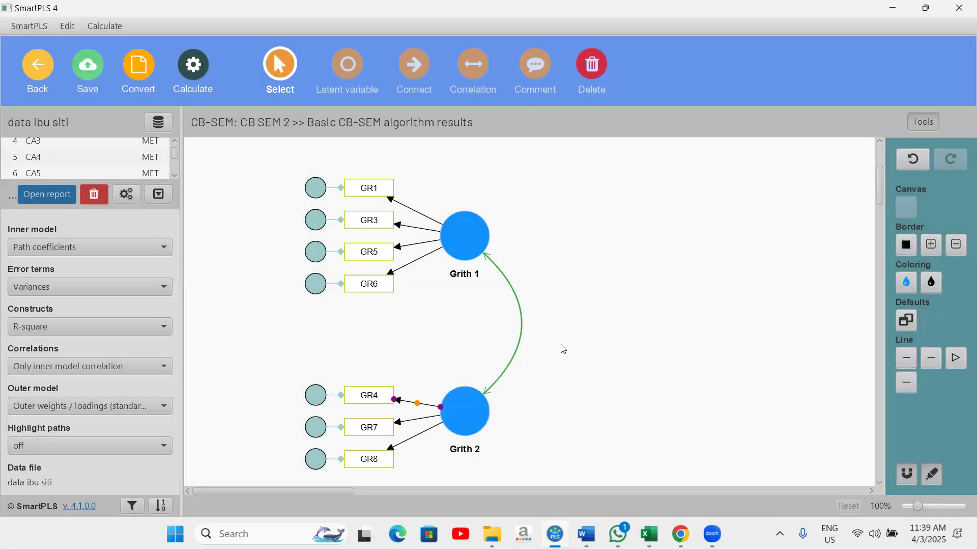
Step: Run the Basic CB-SEM algorithm on the model without GR2
{"action": "left_click", "coordinate": [585, 320]}
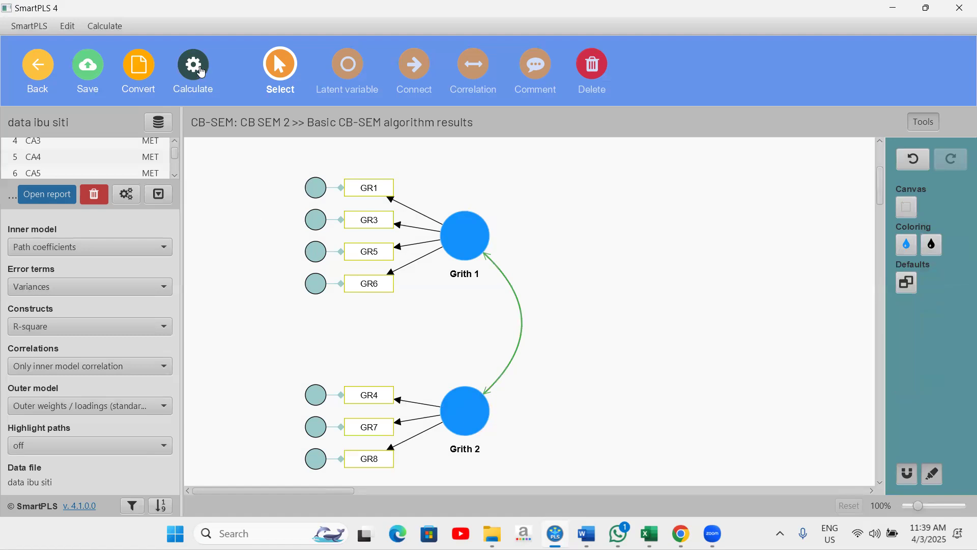
{"action": "left_click", "coordinate": [201, 72]}
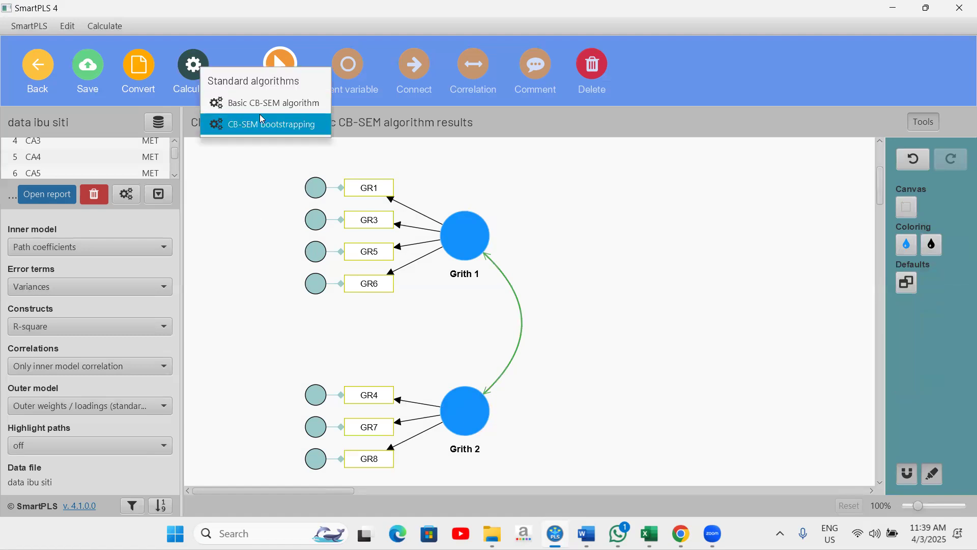
{"action": "left_click", "coordinate": [275, 106]}
{"action": "left_click", "coordinate": [636, 490]}
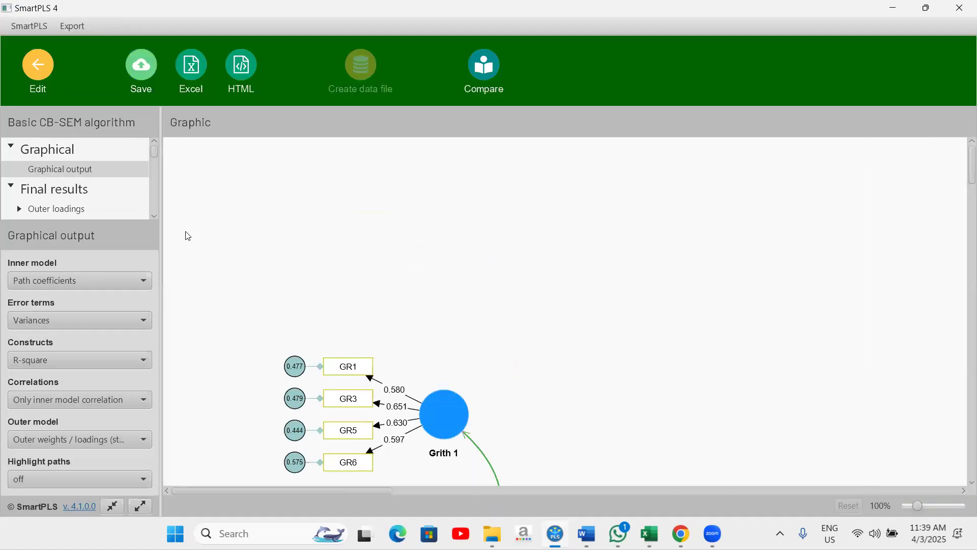
Step: Open the Model fit results and copy the table for Excel
{"action": "scroll", "coordinate": [94, 204], "scroll_direction": "down", "scroll_amount": 10}
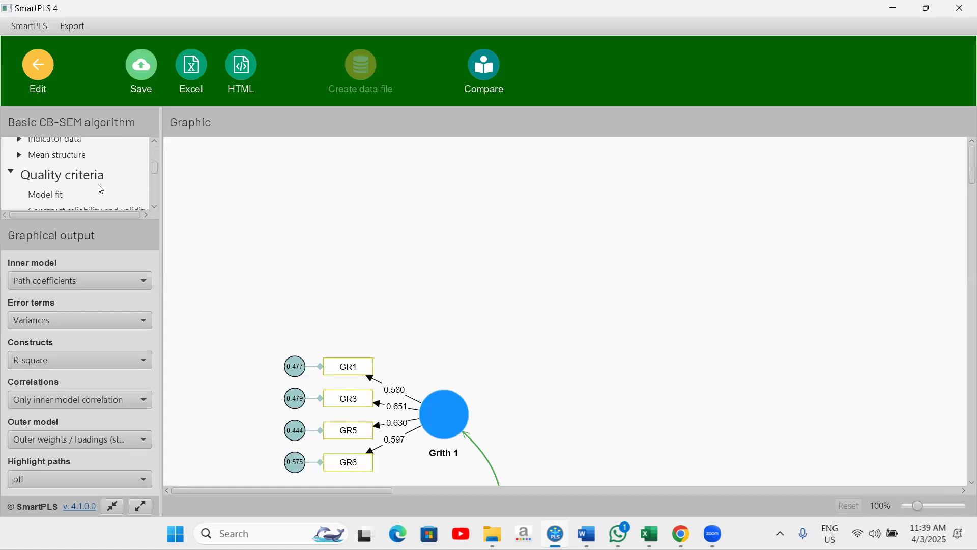
{"action": "left_click", "coordinate": [57, 145]}
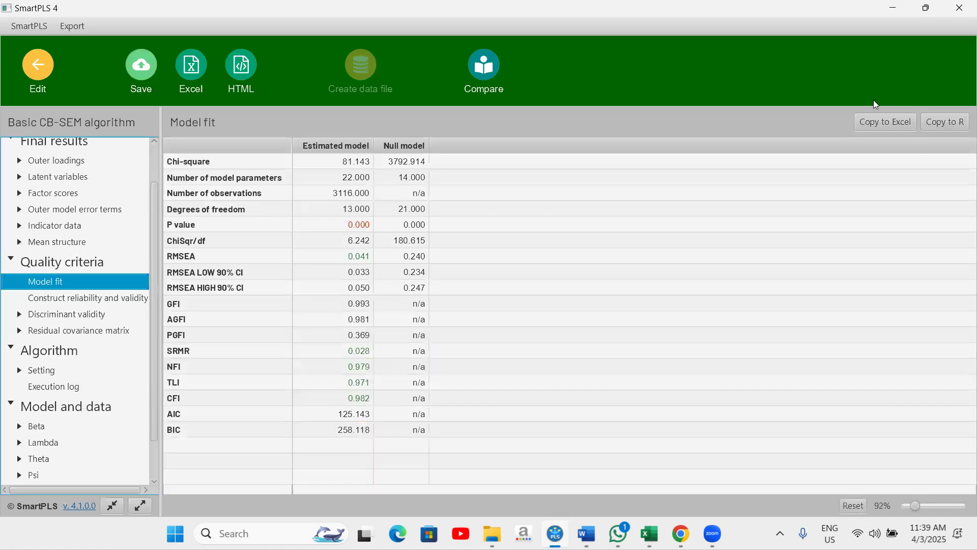
{"action": "left_click", "coordinate": [870, 126]}
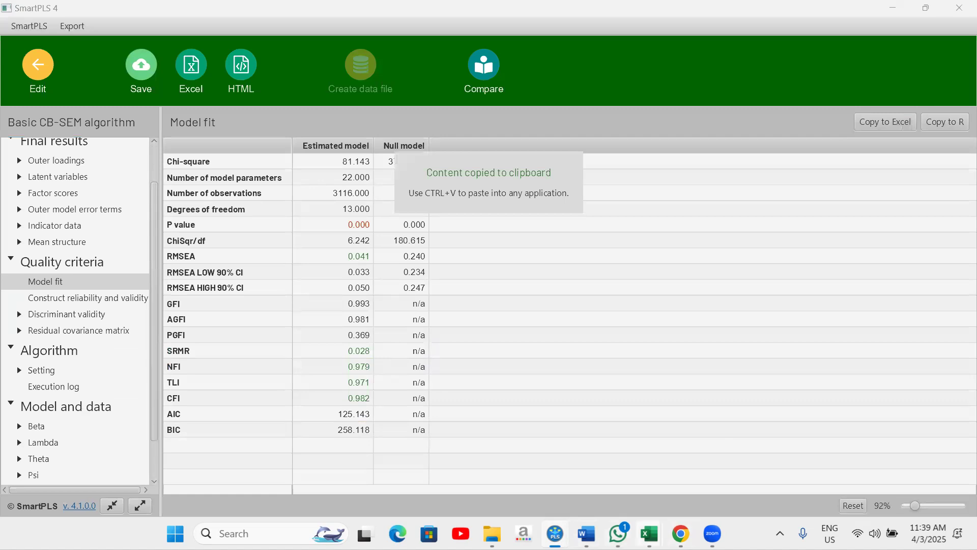
Step: Switch to Excel and paste the model fit table into cell F1
{"action": "mouse_move", "coordinate": [650, 533]}
{"action": "left_click", "coordinate": [845, 477]}
{"action": "left_click", "coordinate": [360, 161]}
{"action": "right_click", "coordinate": [360, 161]}
{"action": "left_click", "coordinate": [397, 248]}
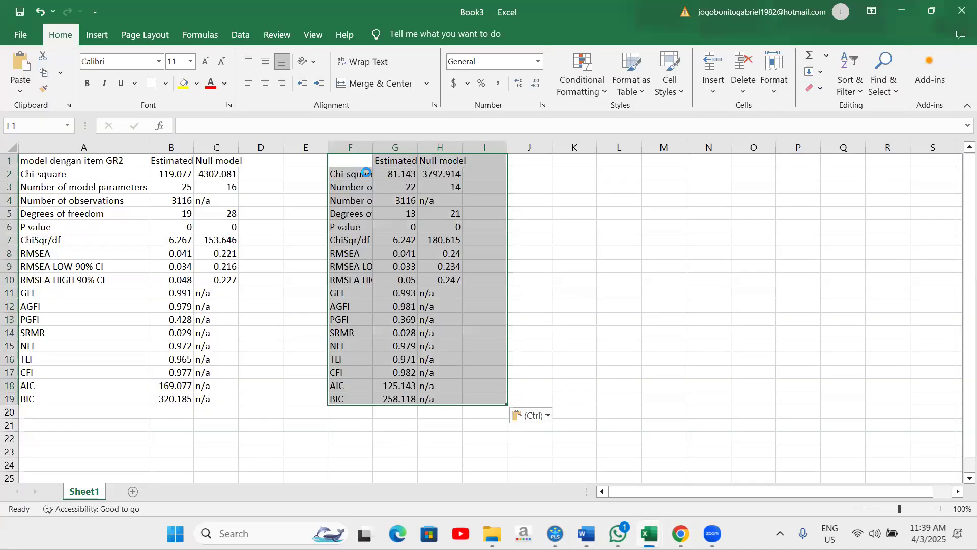
Step: Widen column F and label cell F1 "tanpa GR2"
{"action": "left_click_drag", "start_coordinate": [377, 145], "coordinate": [430, 145]}
{"action": "left_click", "coordinate": [373, 163]}
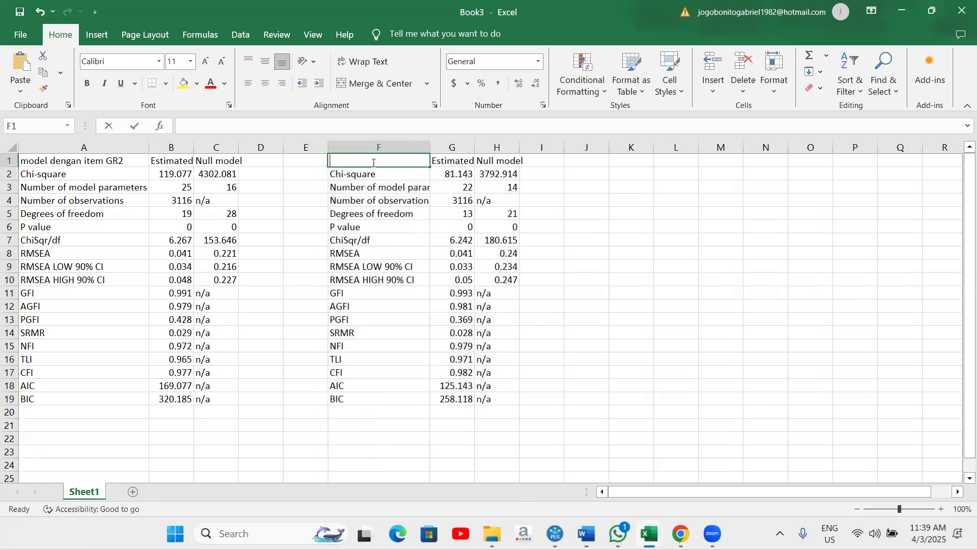
{"action": "type", "text": "tanpa GR2"}
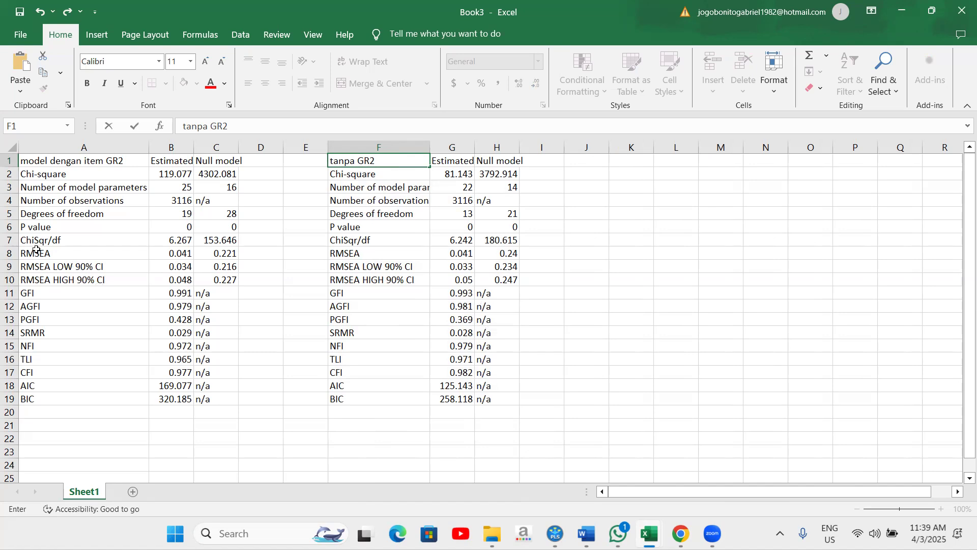
Step: Compare the RMSEA, SRMR, TLI, CFI, AIC and BIC rows of the two fit tables
{"action": "left_click", "coordinate": [14, 257]}
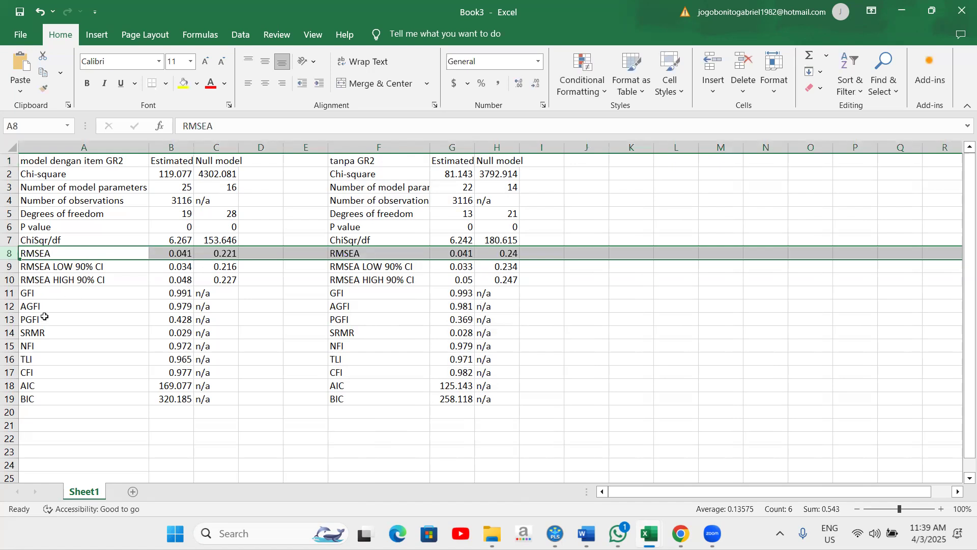
{"action": "left_click", "coordinate": [12, 332]}
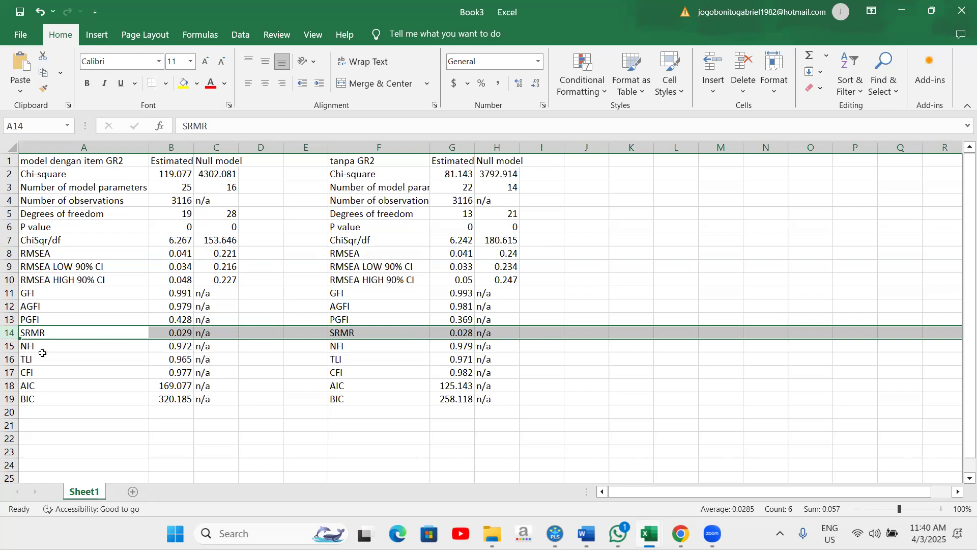
{"action": "left_click", "coordinate": [10, 360]}
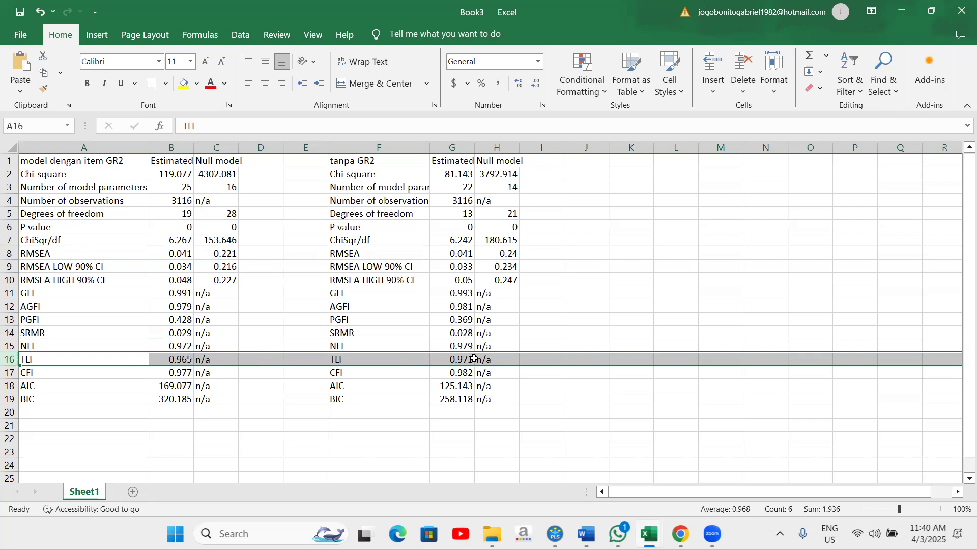
{"action": "left_click", "coordinate": [9, 373]}
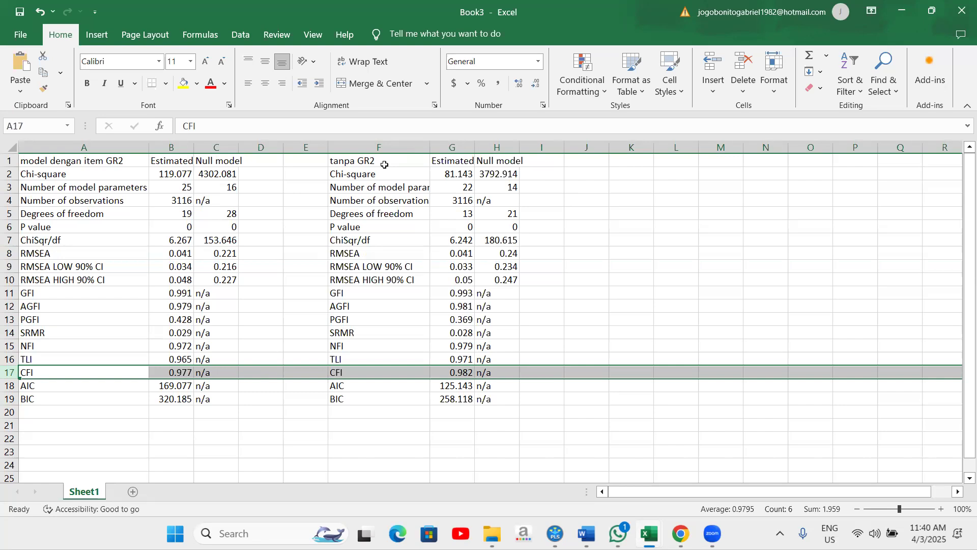
{"action": "left_click_drag", "start_coordinate": [27, 390], "coordinate": [391, 390]}
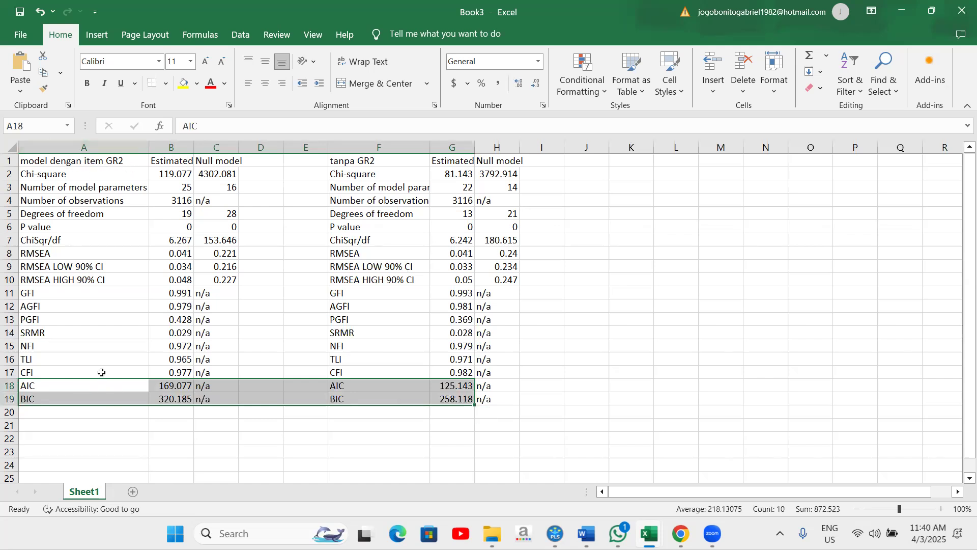
{"action": "left_click", "coordinate": [170, 386]}
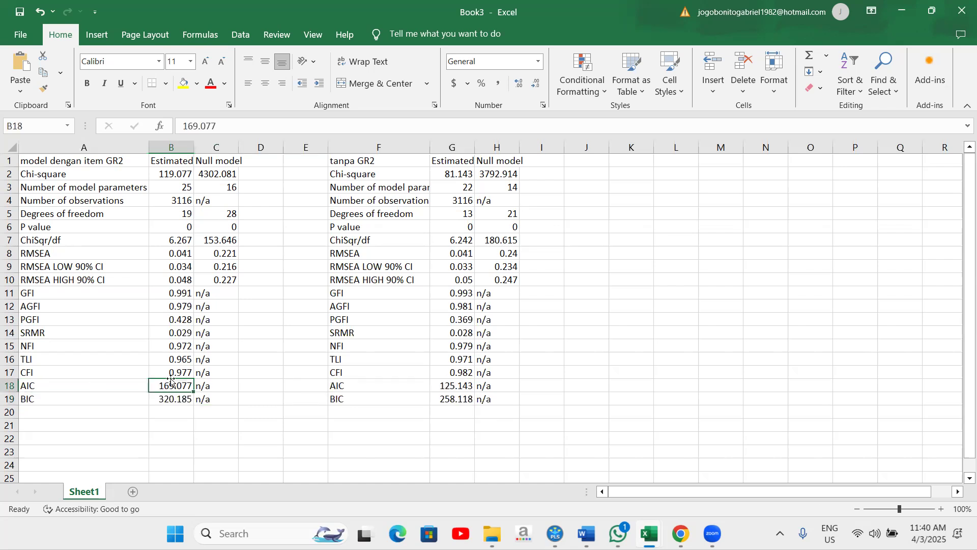
{"action": "left_click_drag", "start_coordinate": [169, 392], "coordinate": [196, 387]}
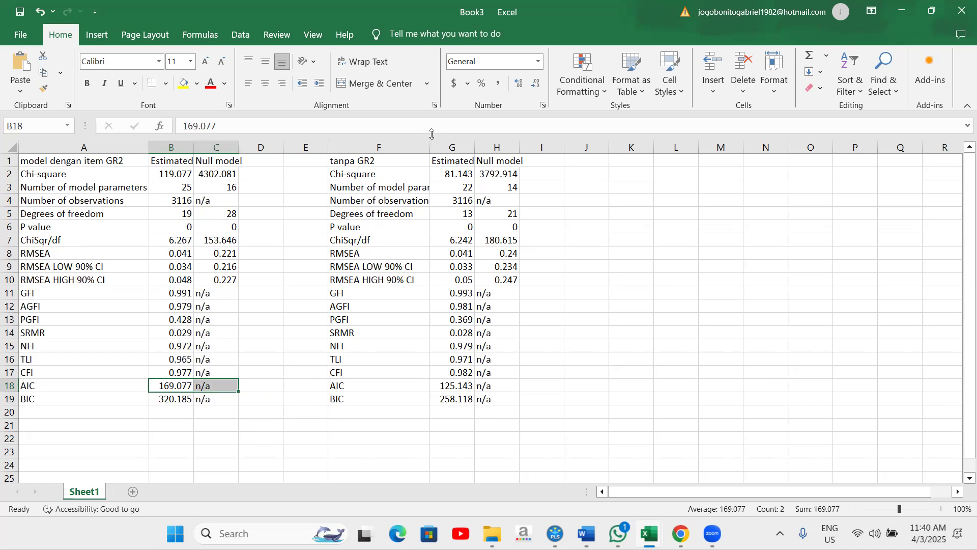
{"action": "left_click", "coordinate": [457, 386]}
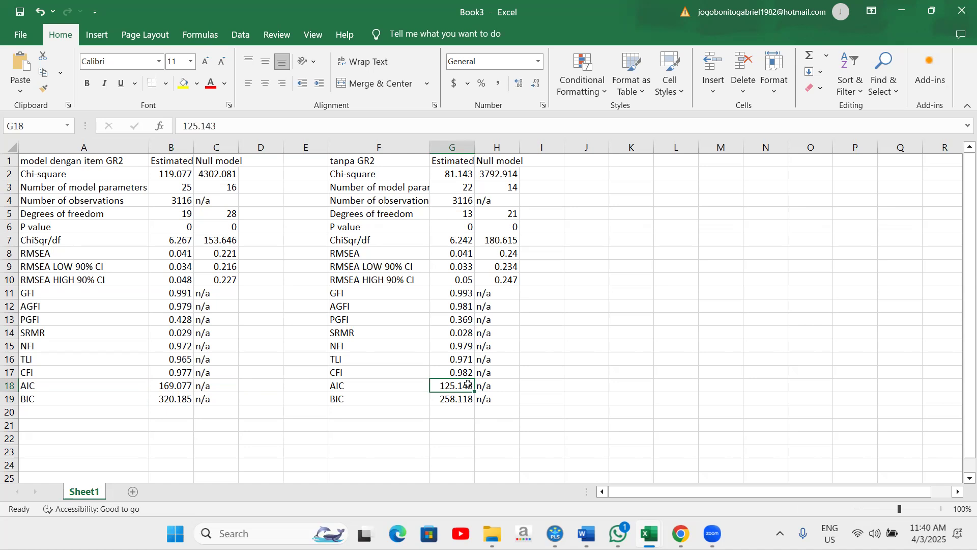
{"action": "left_click", "coordinate": [53, 398]}
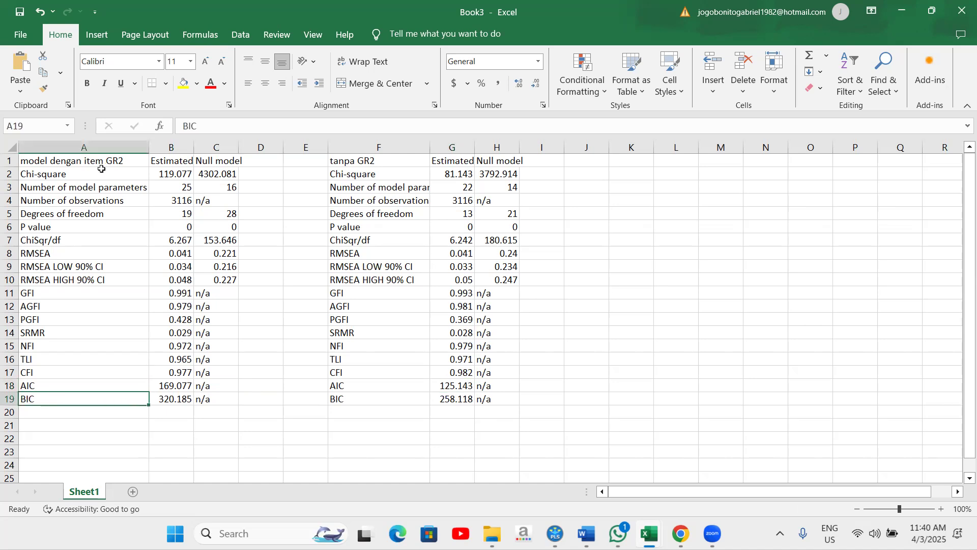
{"action": "left_click", "coordinate": [176, 402]}
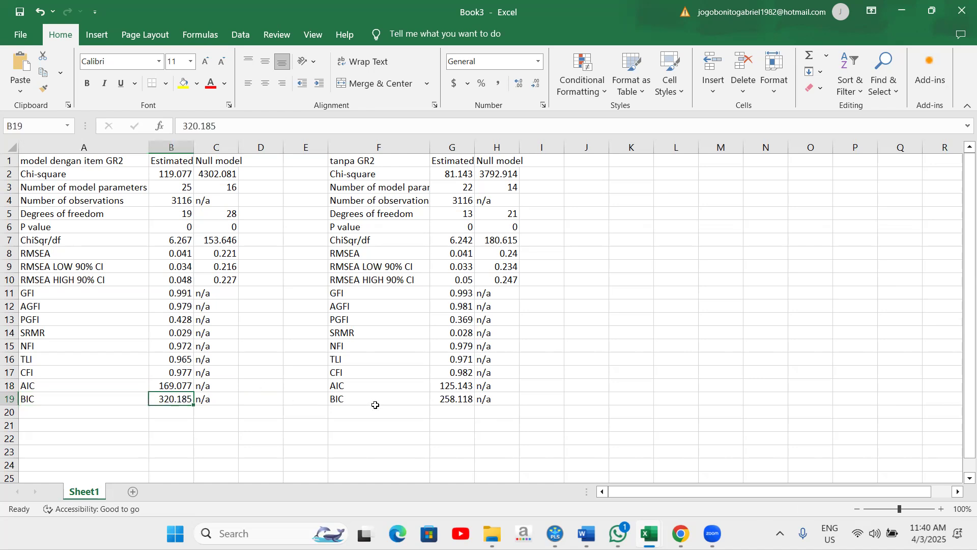
{"action": "left_click", "coordinate": [350, 399]}
{"action": "left_click", "coordinate": [450, 399]}
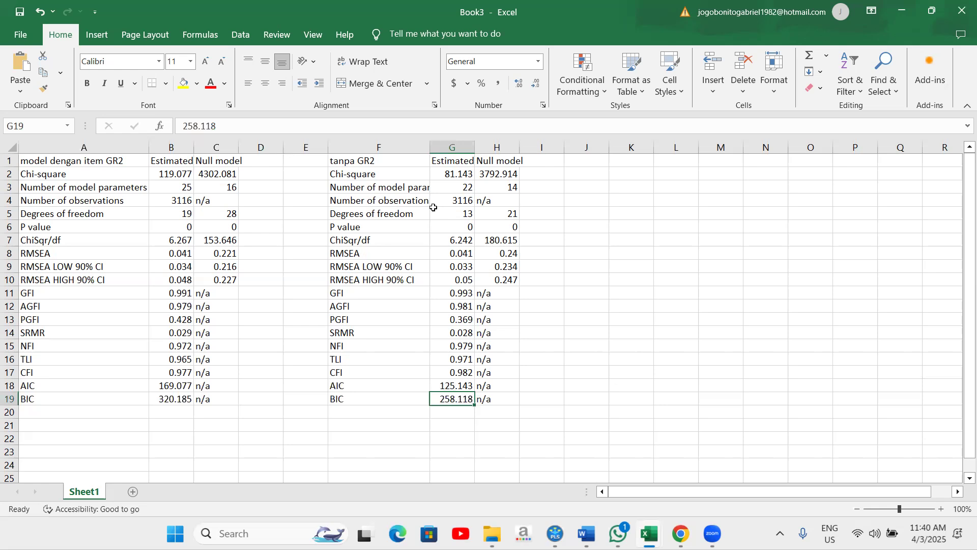
Step: Review the fit indices of the model without GR2 in columns F to H
{"action": "left_click_drag", "start_coordinate": [383, 147], "coordinate": [496, 147]}
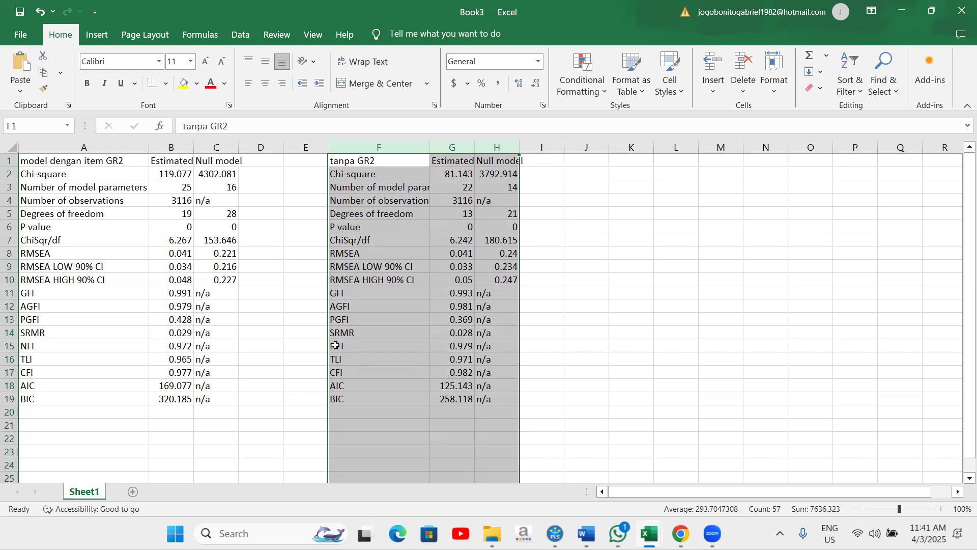
{"action": "left_click", "coordinate": [373, 386]}
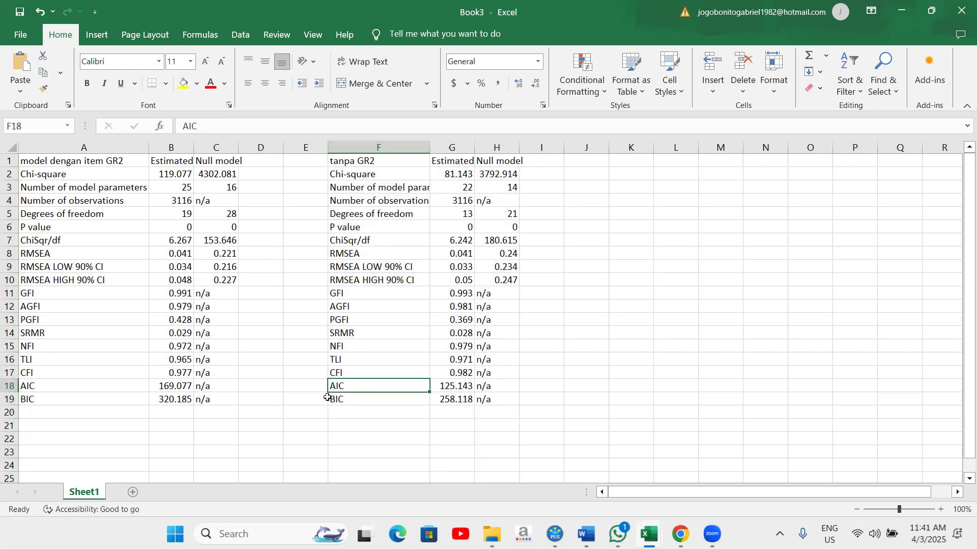
{"action": "left_click", "coordinate": [443, 389]}
{"action": "left_click", "coordinate": [447, 401]}
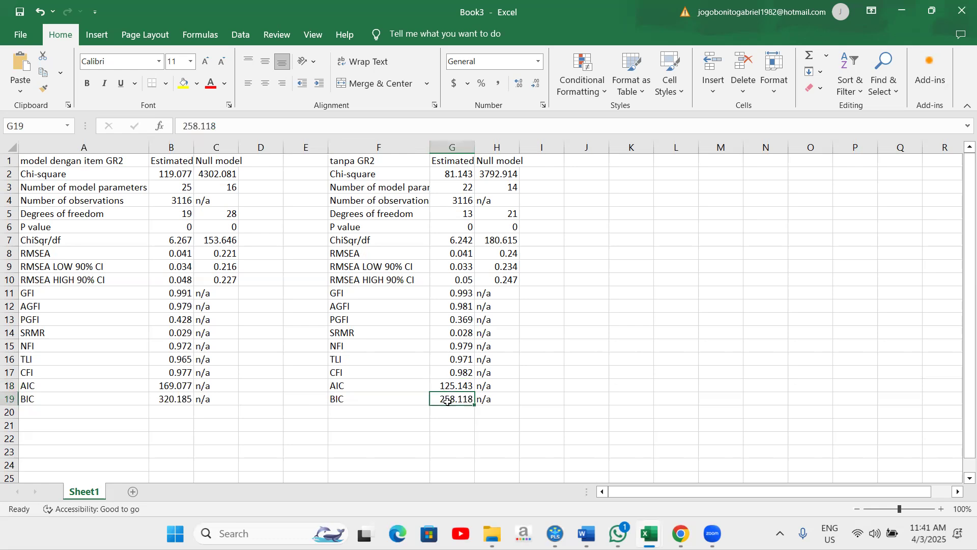
{"action": "left_click", "coordinate": [365, 161]}
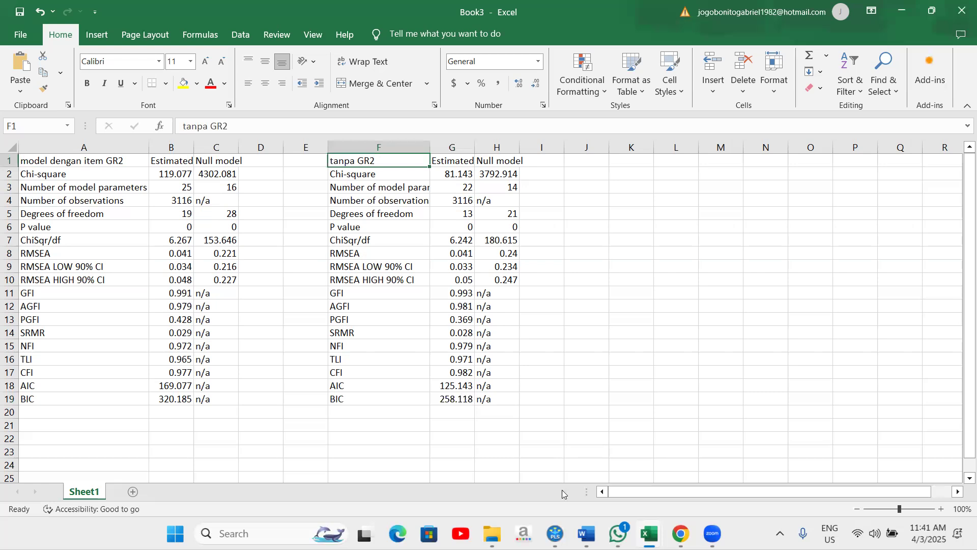
{"action": "mouse_move", "coordinate": [712, 534]}
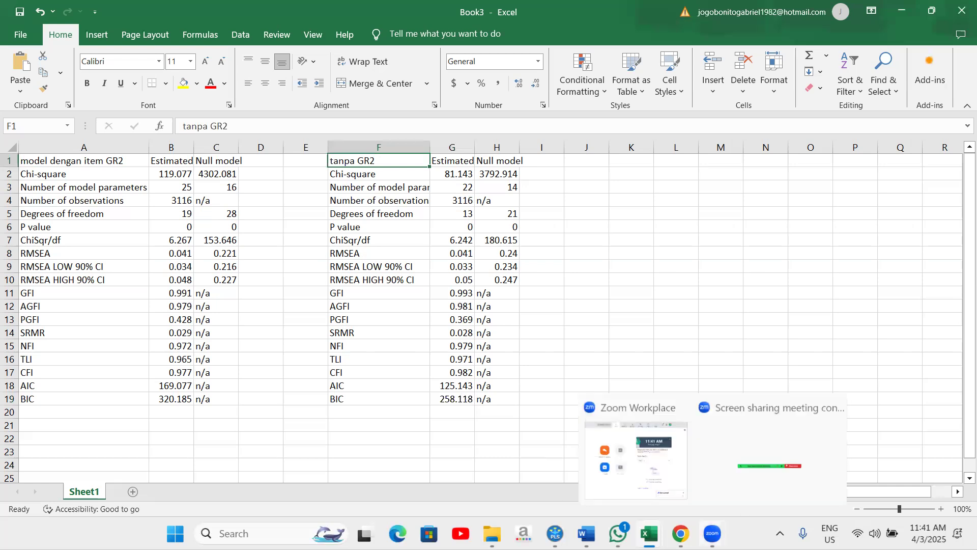